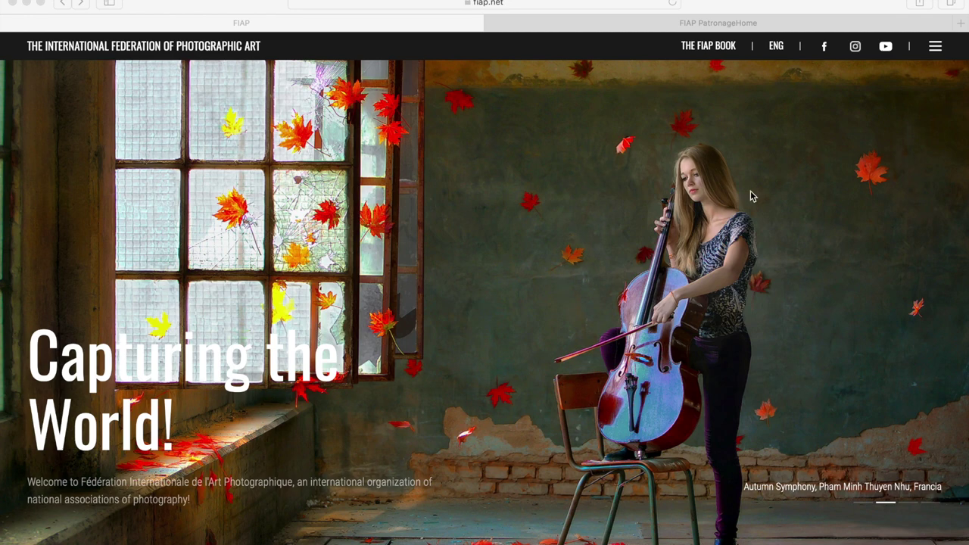
# Open the Approved FIAP Salons page from the site's navigation and follow its link to the myfiap.net patronages list
pyautogui.click(936, 52)
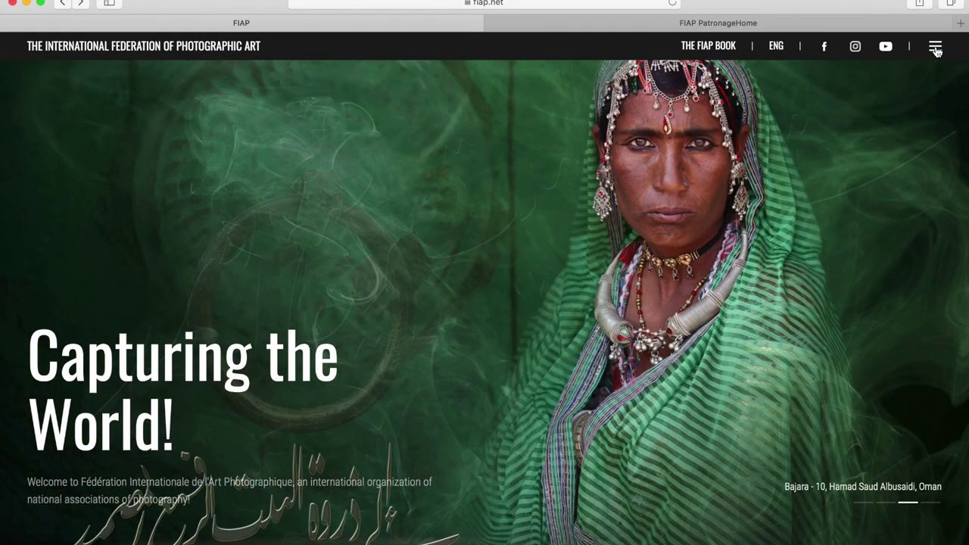
pyautogui.click(936, 48)
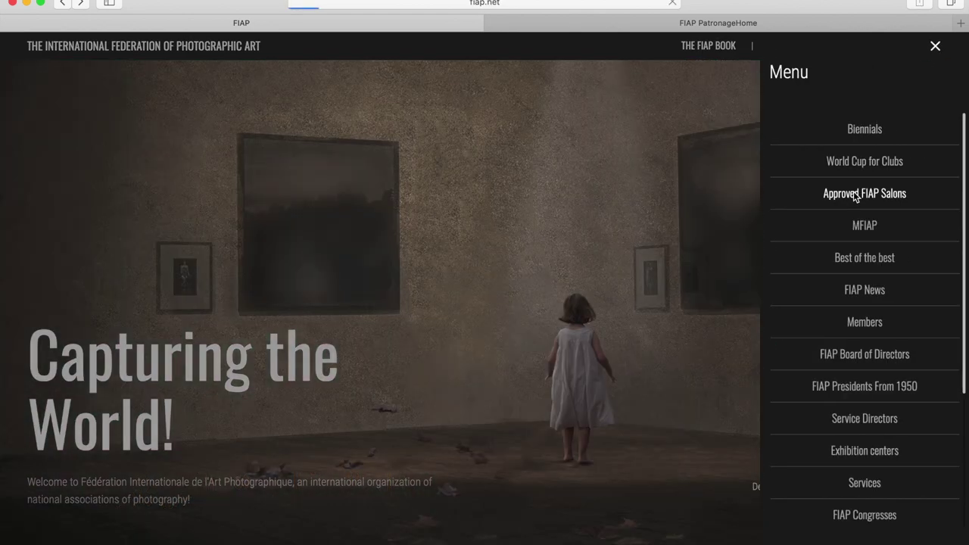
pyautogui.click(855, 195)
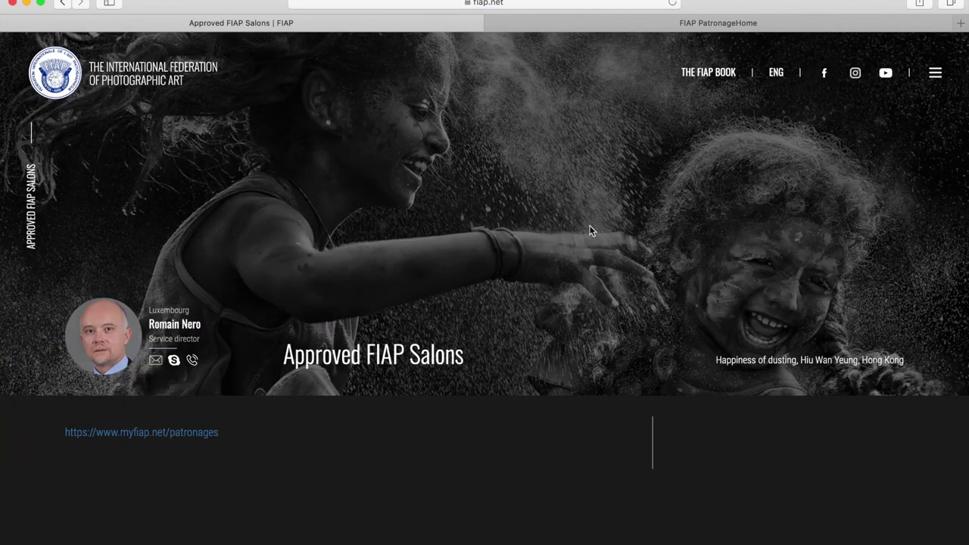
pyautogui.click(149, 439)
pyautogui.click(676, 23)
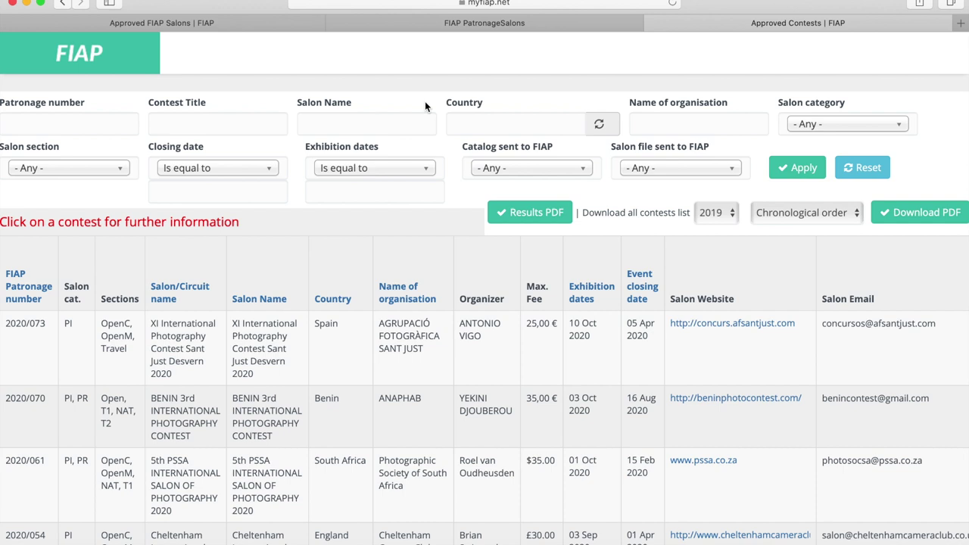
# Set the contest filters to salon section NAT - Nature and salon category PR - Print salon
pyautogui.click(122, 173)
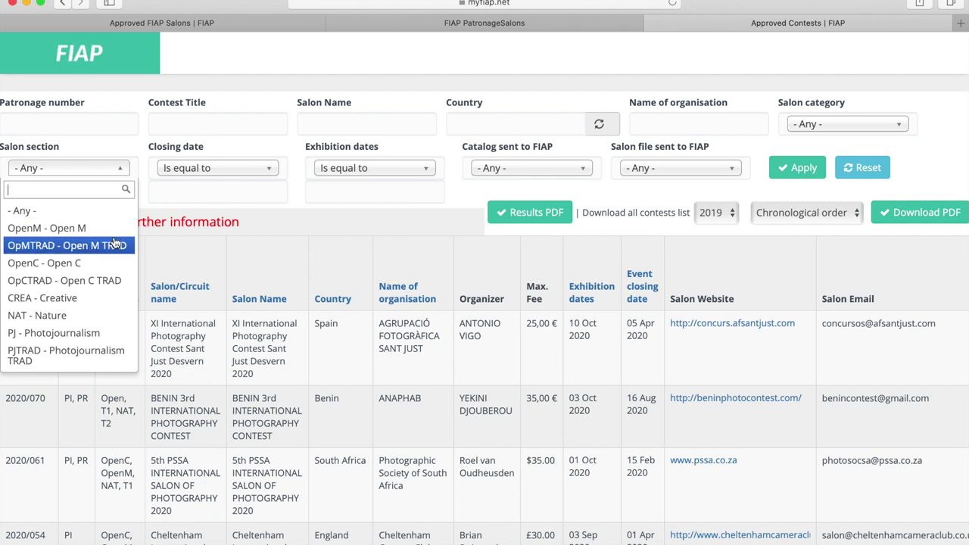
pyautogui.click(51, 317)
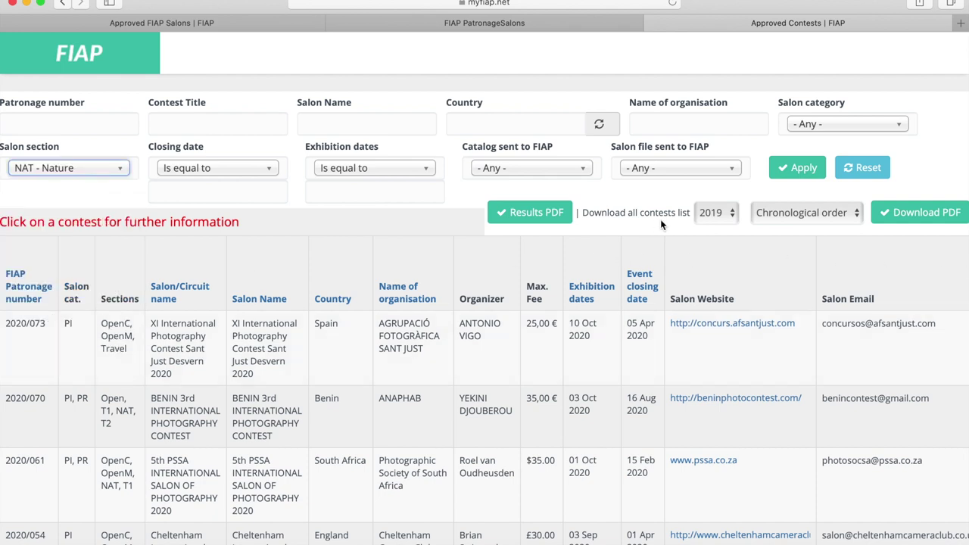
pyautogui.click(898, 128)
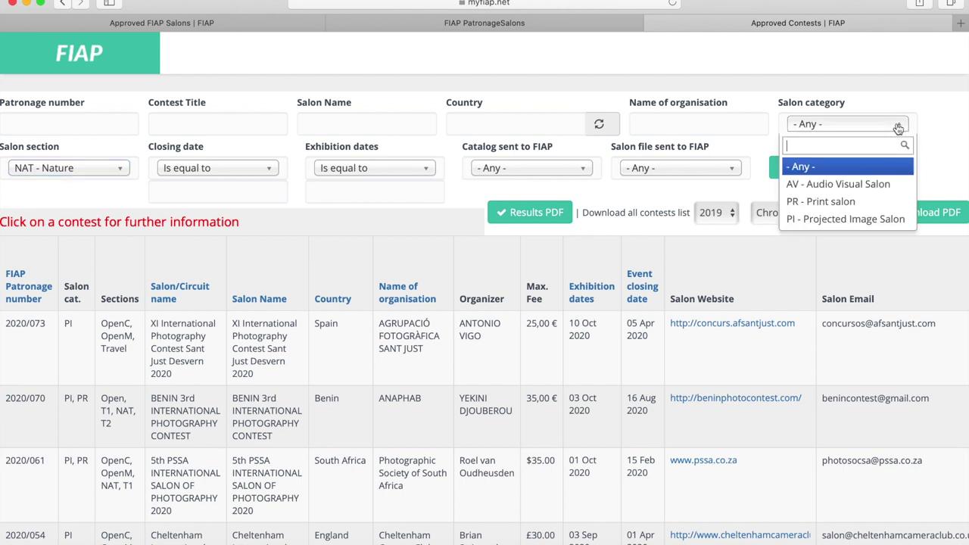
pyautogui.click(836, 203)
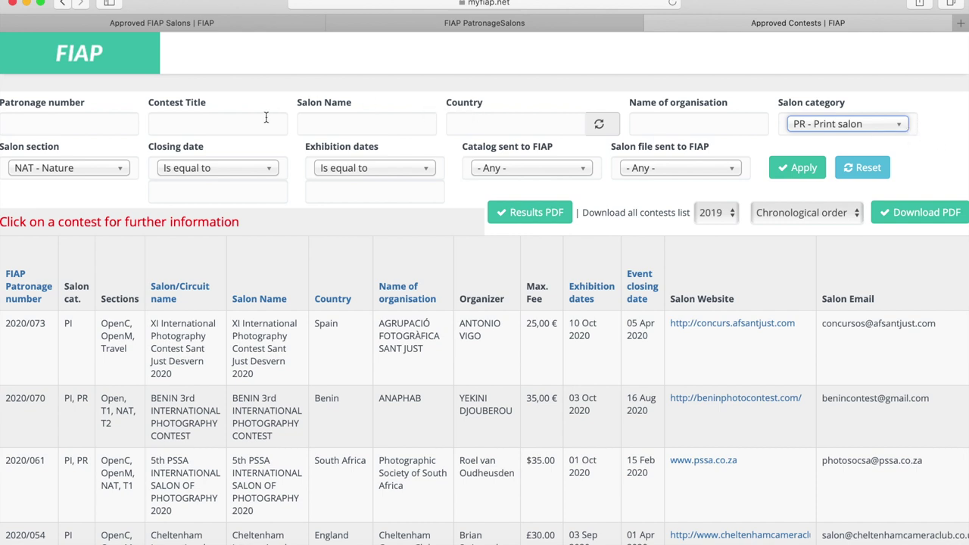
# Set the closing date filter to "Is between" with a start date of 24/10/2019
pyautogui.click(271, 169)
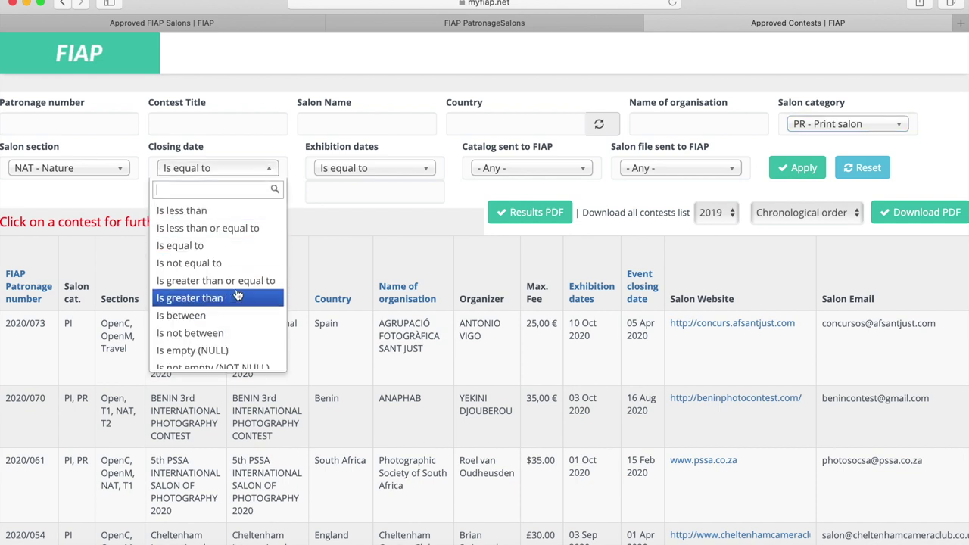
pyautogui.click(181, 316)
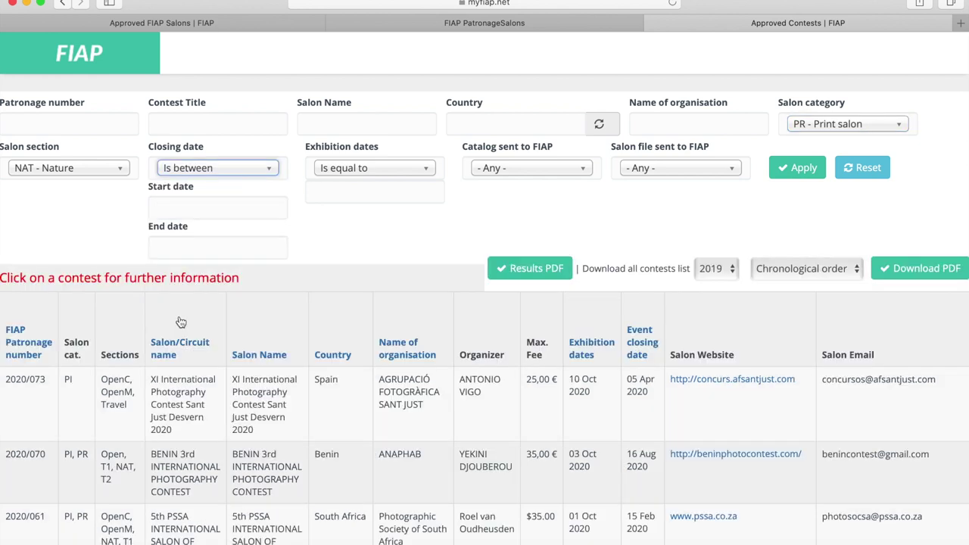
pyautogui.click(215, 205)
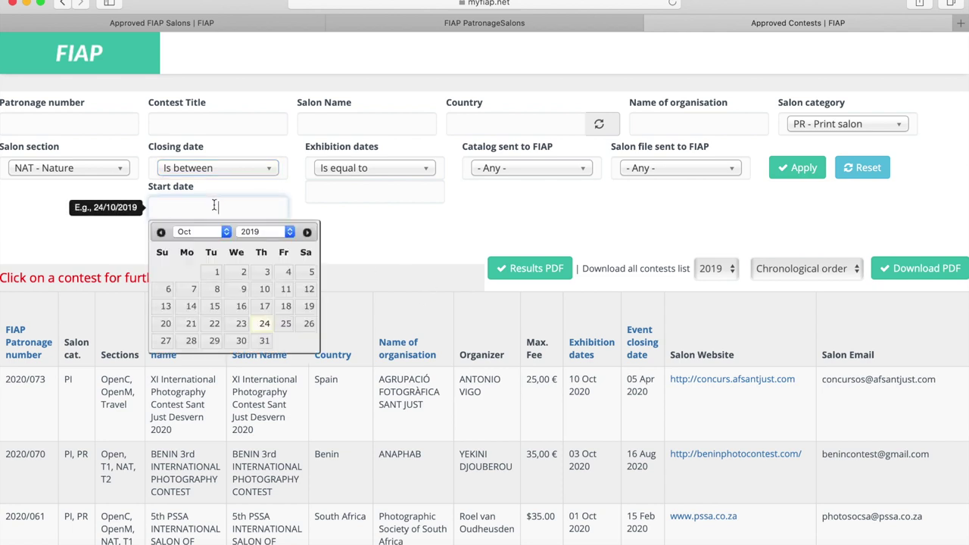
pyautogui.hscroll(1, 260, 288)
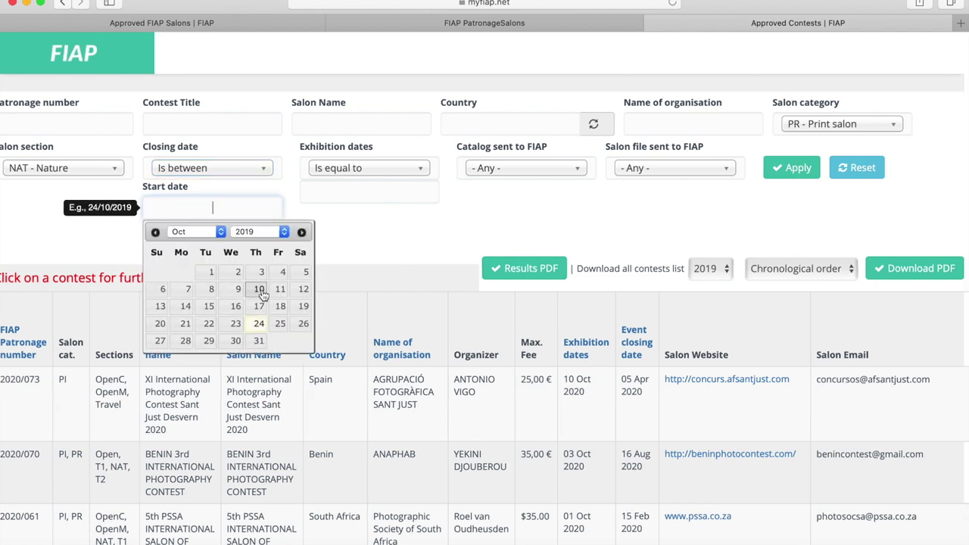
pyautogui.click(260, 328)
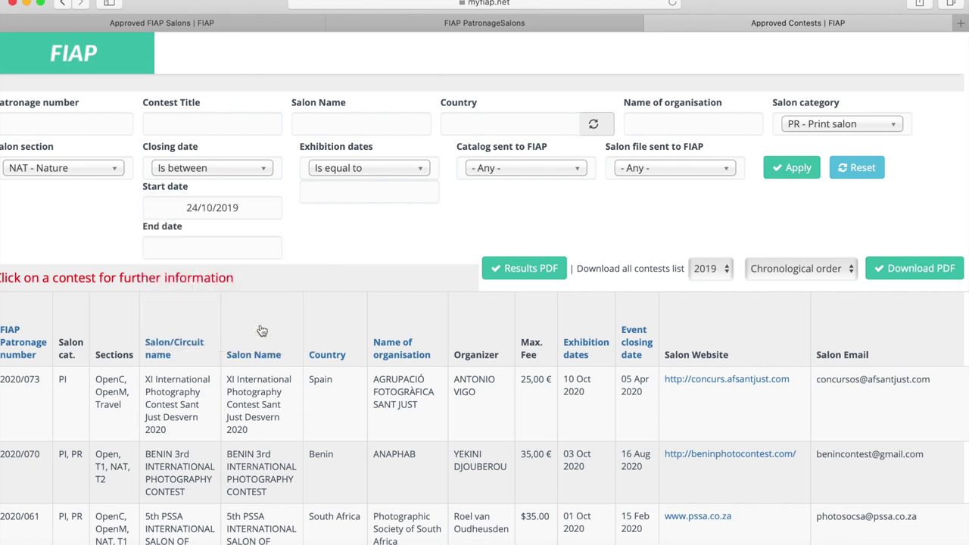
# Set the closing date filter's end date to 31/12/2019 and apply the filters to the contest list
pyautogui.click(233, 249)
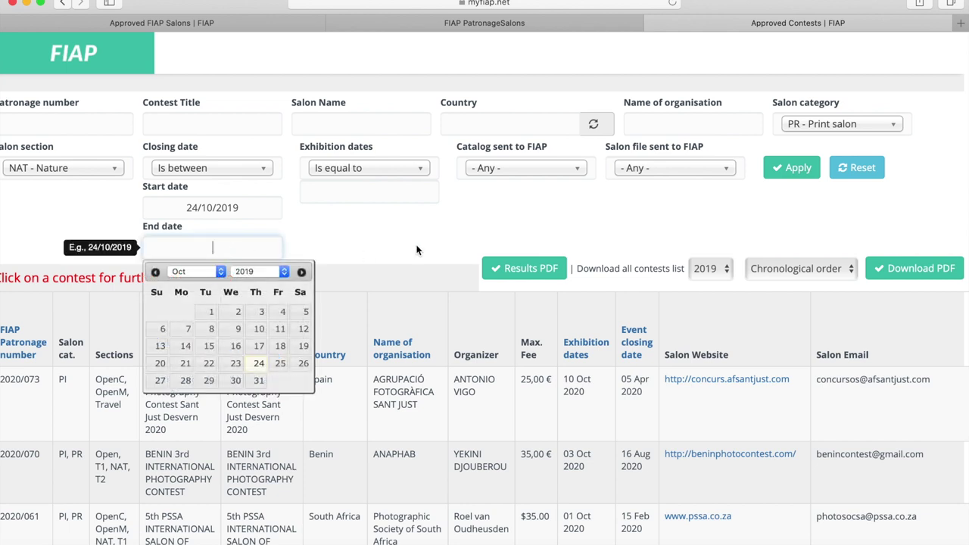
pyautogui.click(302, 273)
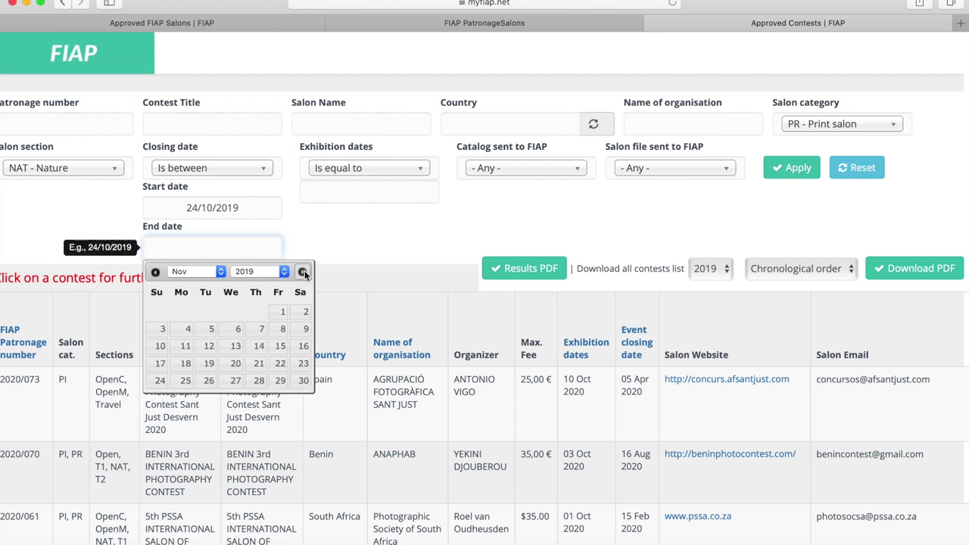
pyautogui.click(303, 272)
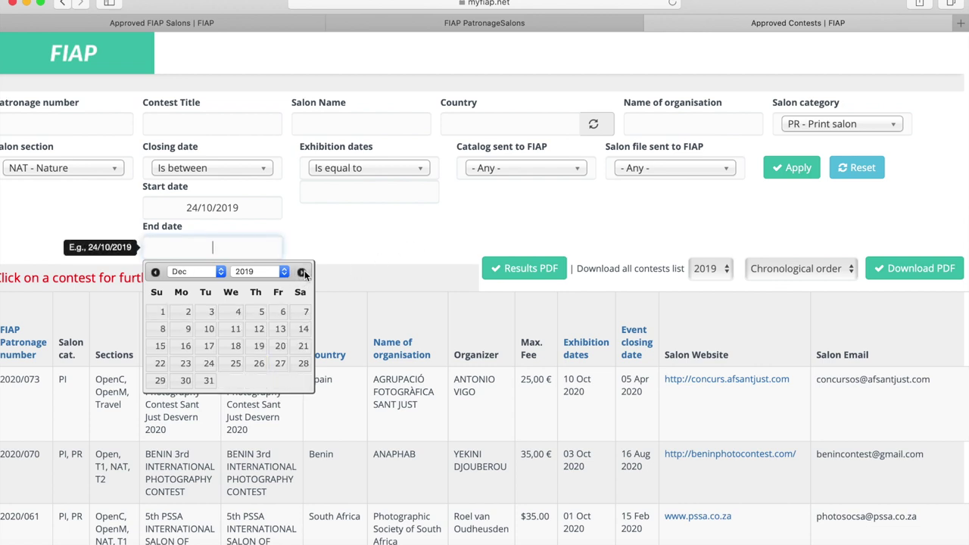
pyautogui.click(208, 380)
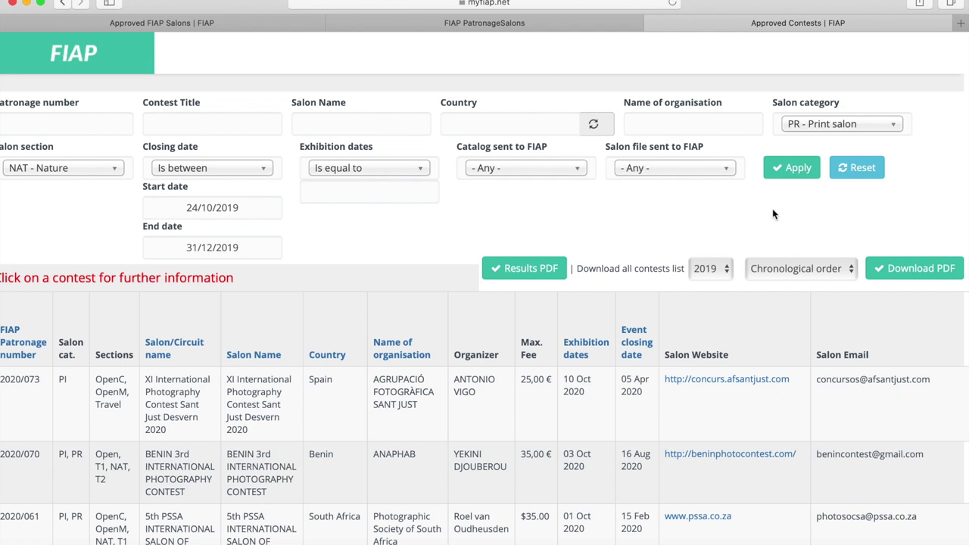
pyautogui.scroll(-1, 789, 172)
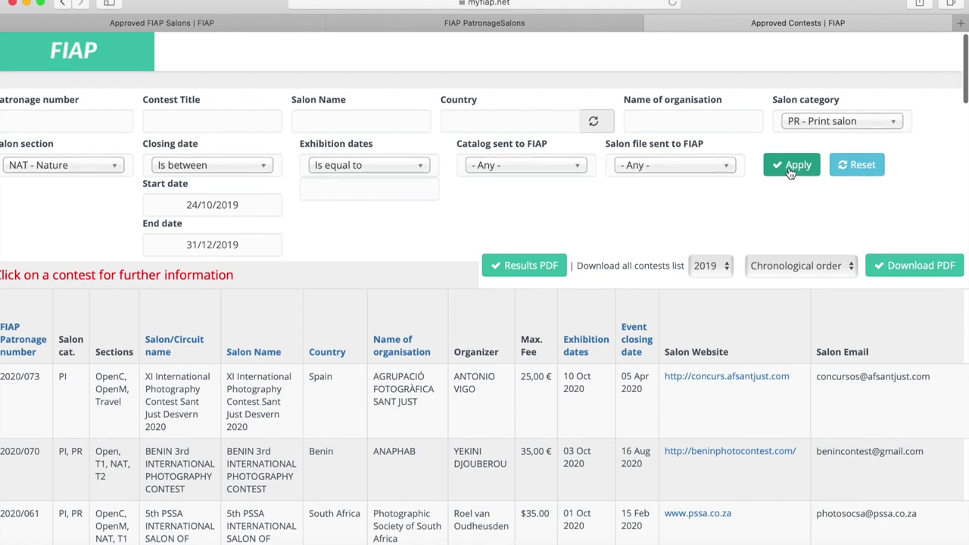
pyautogui.click(789, 162)
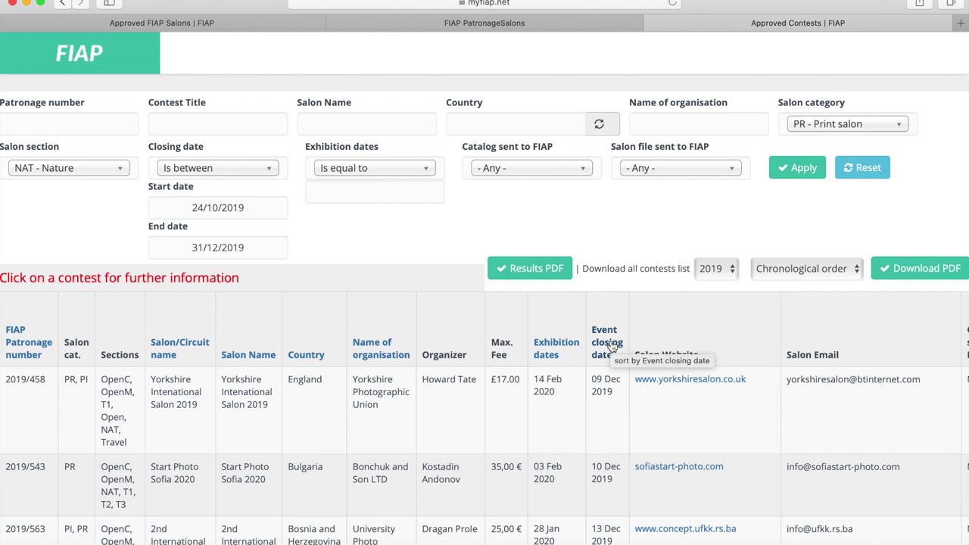
# Sort the filtered contests by event closing date and look through the resulting list
pyautogui.click(612, 344)
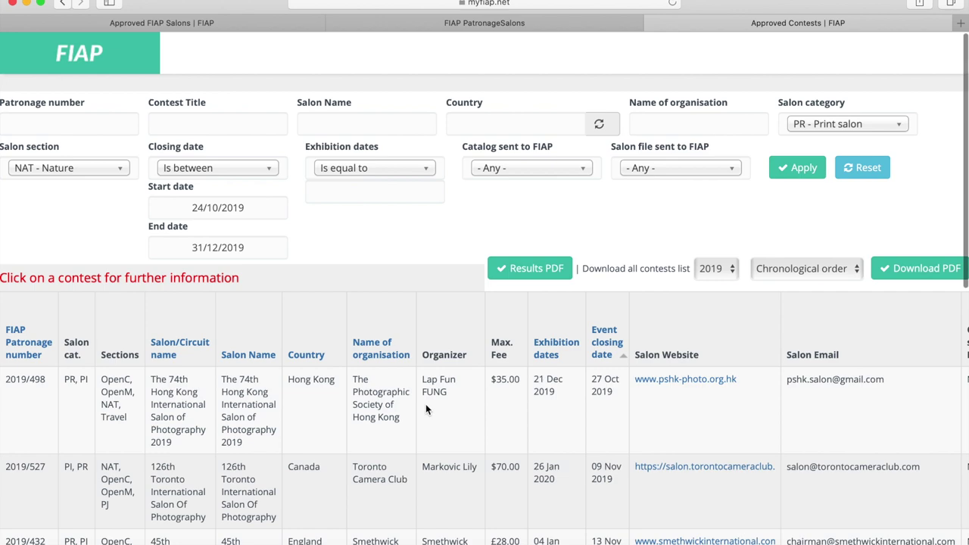
pyautogui.scroll(-15, 426, 409)
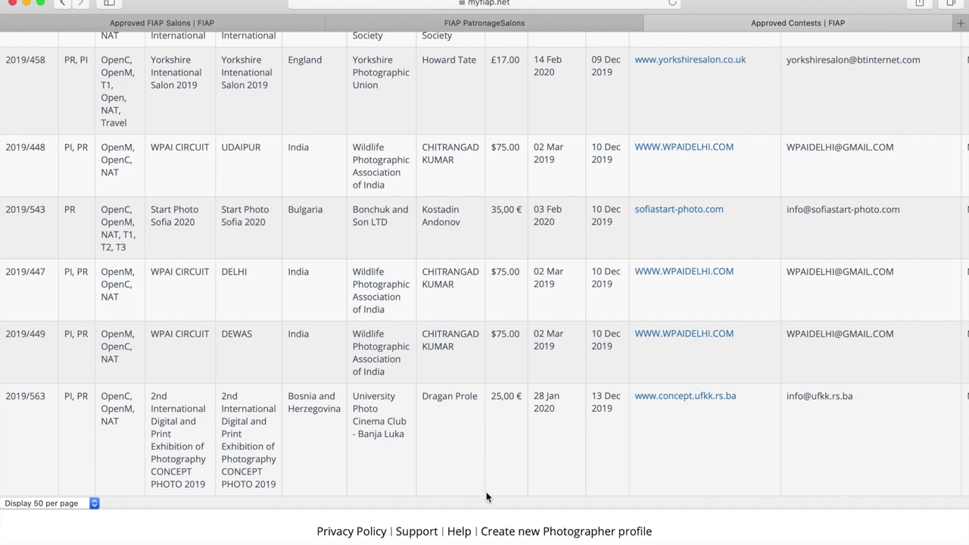
pyautogui.scroll(10, 549, 311)
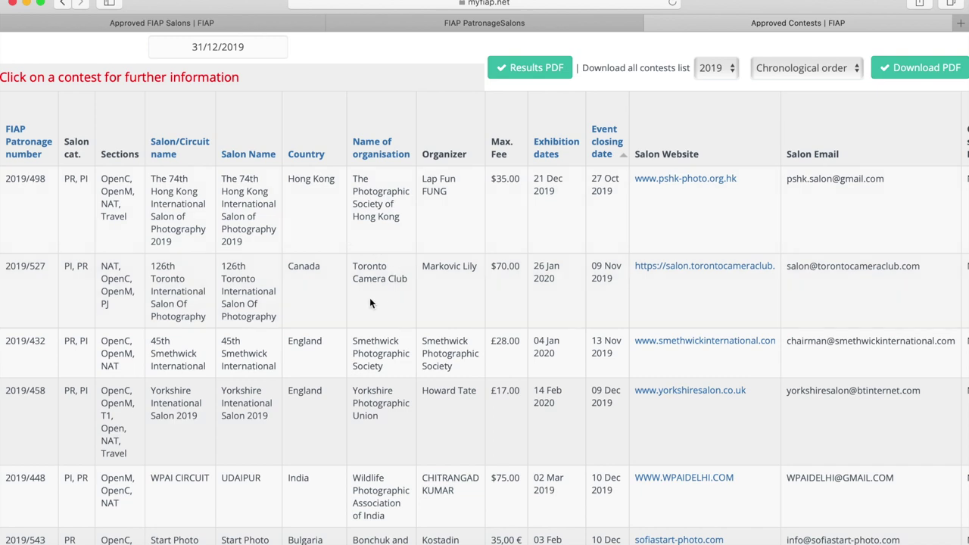
pyautogui.scroll(-4, 370, 299)
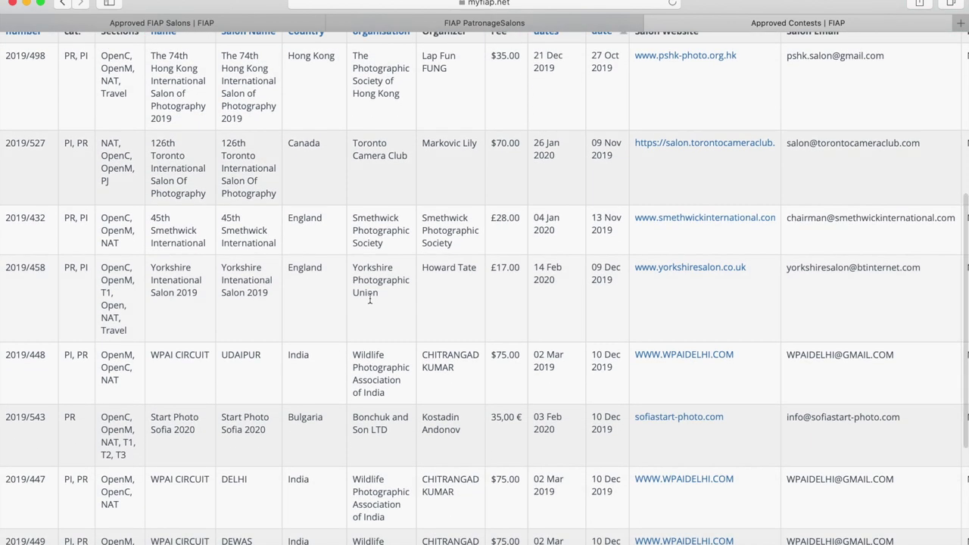
pyautogui.scroll(-4, 370, 299)
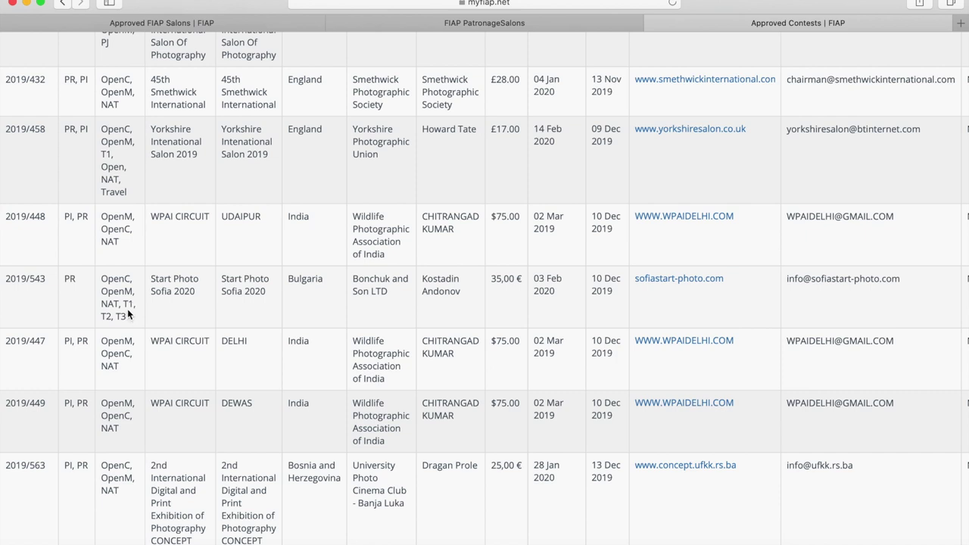
# Expand the Start Photo Sofia 2020 contest details and examine its sections, participation fees and schedule
pyautogui.click(306, 305)
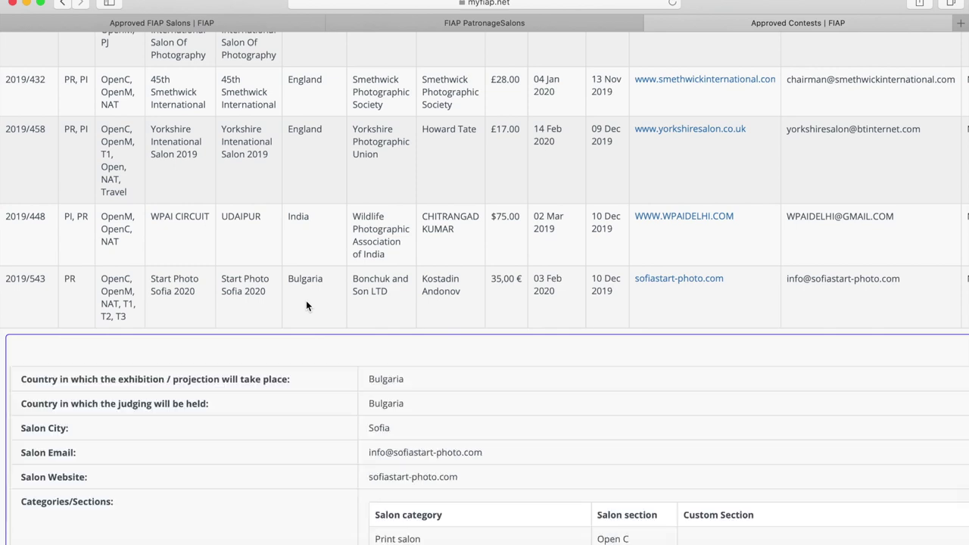
pyautogui.scroll(-5, 306, 301)
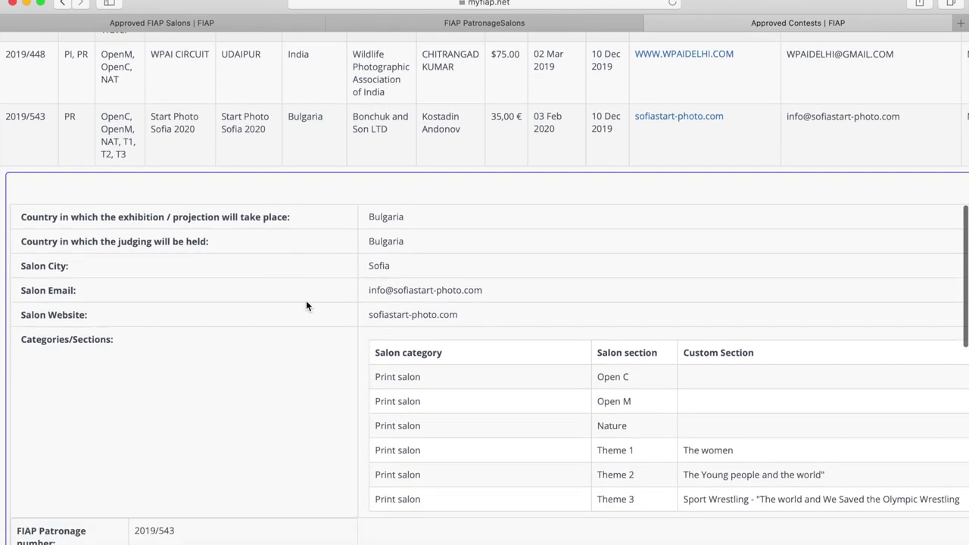
pyautogui.scroll(-5, 307, 305)
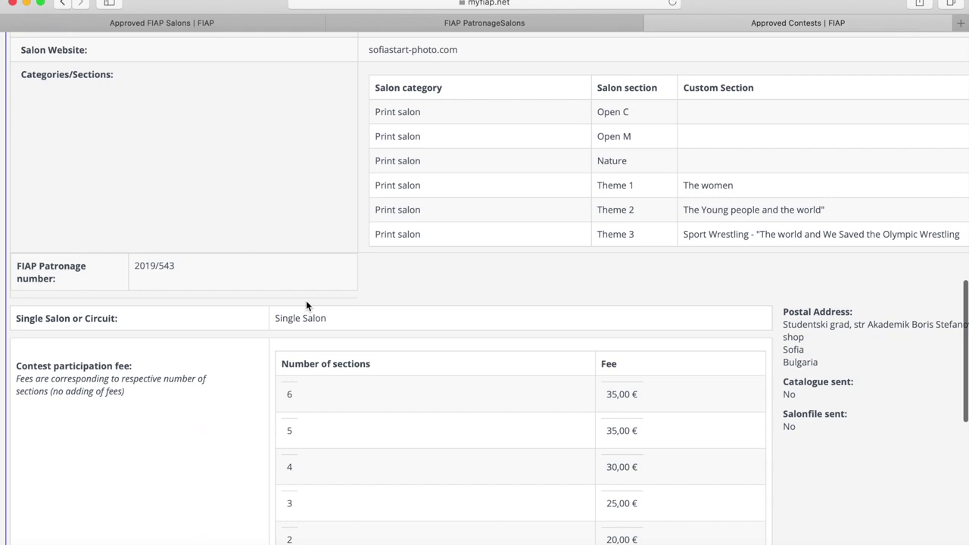
pyautogui.scroll(3, 307, 306)
pyautogui.scroll(1, 306, 306)
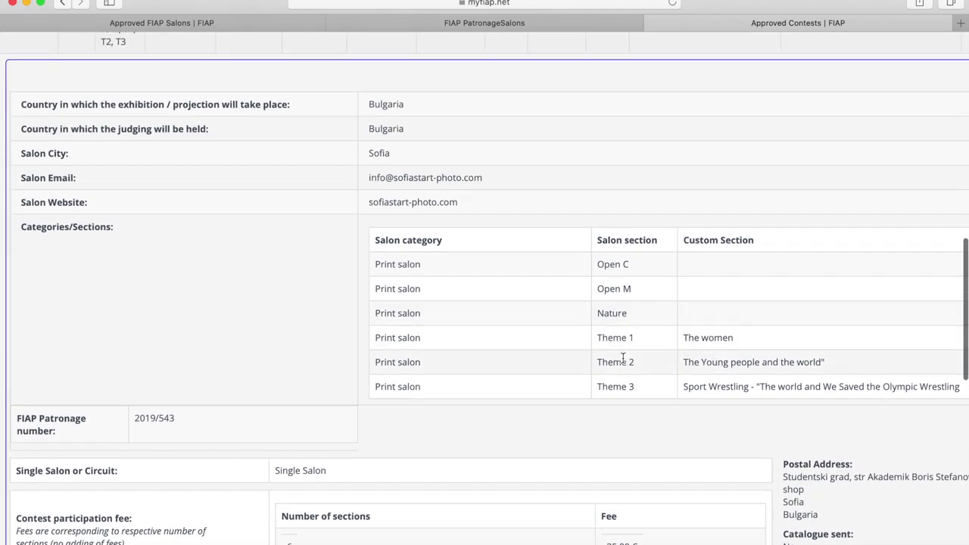
pyautogui.scroll(-8, 644, 316)
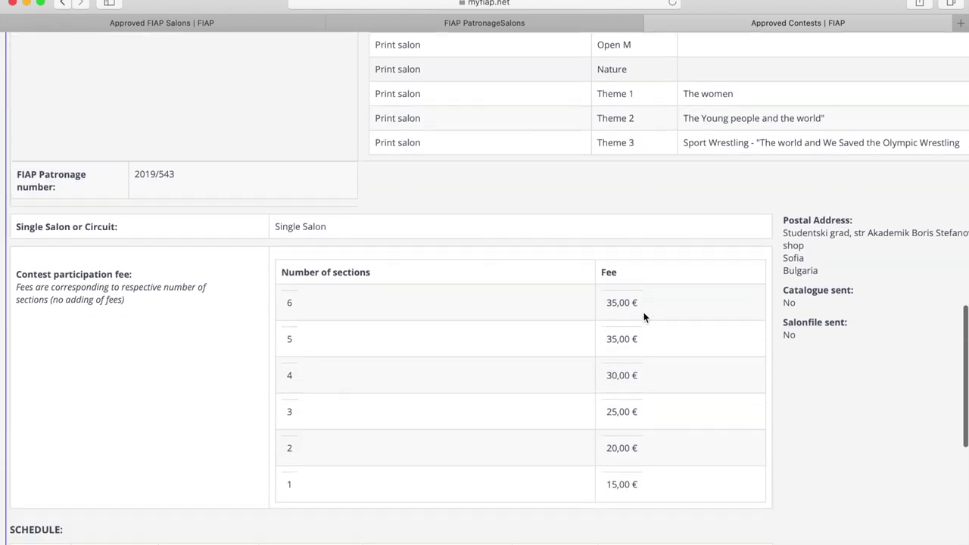
pyautogui.scroll(-1, 645, 316)
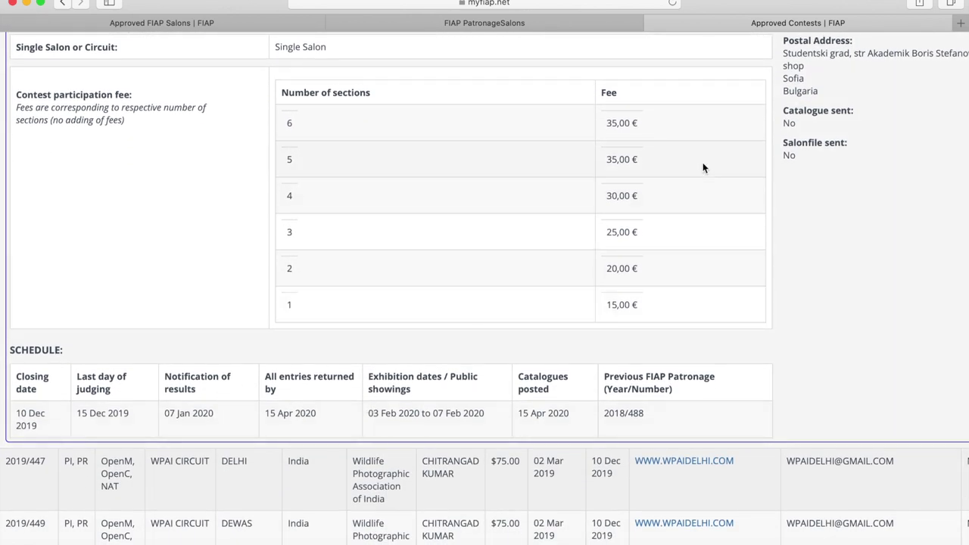
pyautogui.scroll(1, 714, 162)
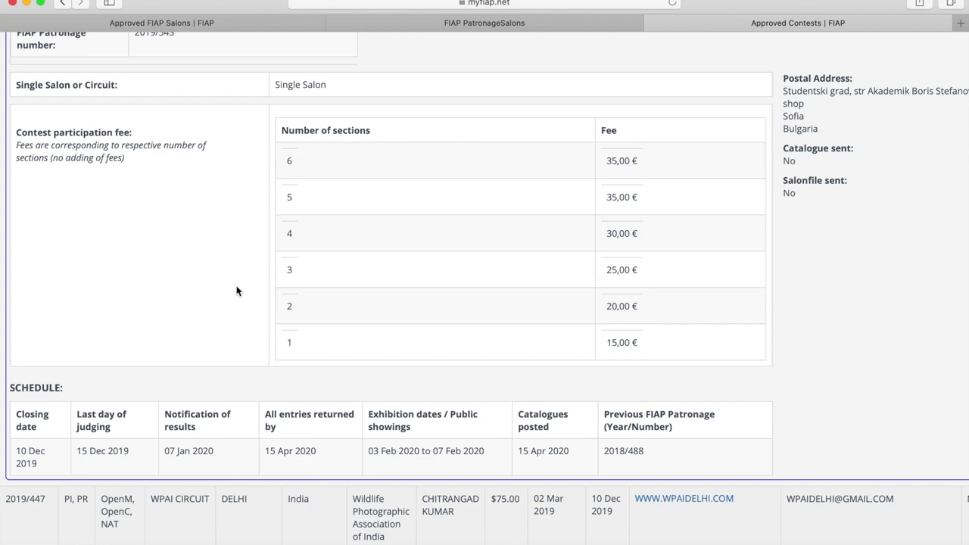
# Close the expanded details of the Start Photo Sofia 2020 contest and return to the contest list
pyautogui.scroll(15, 237, 291)
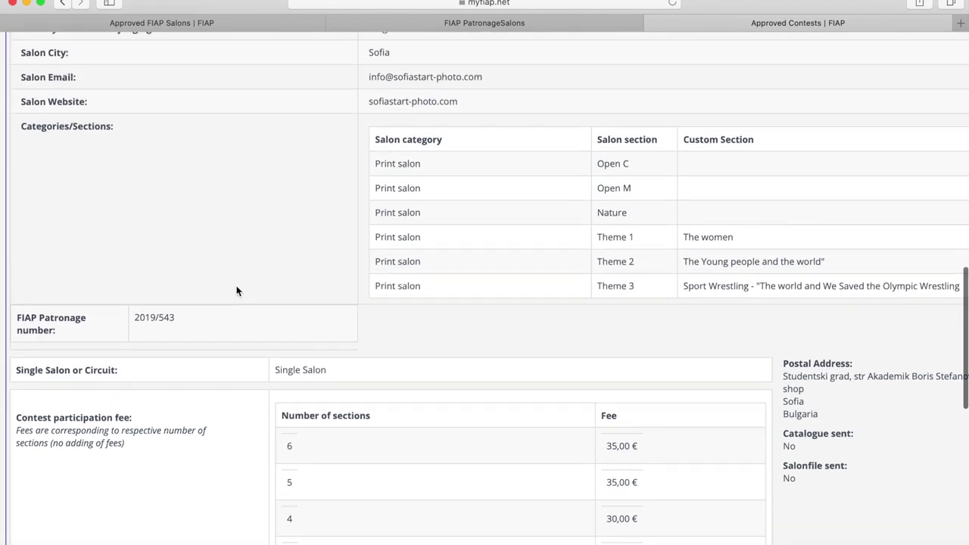
pyautogui.scroll(3, 236, 291)
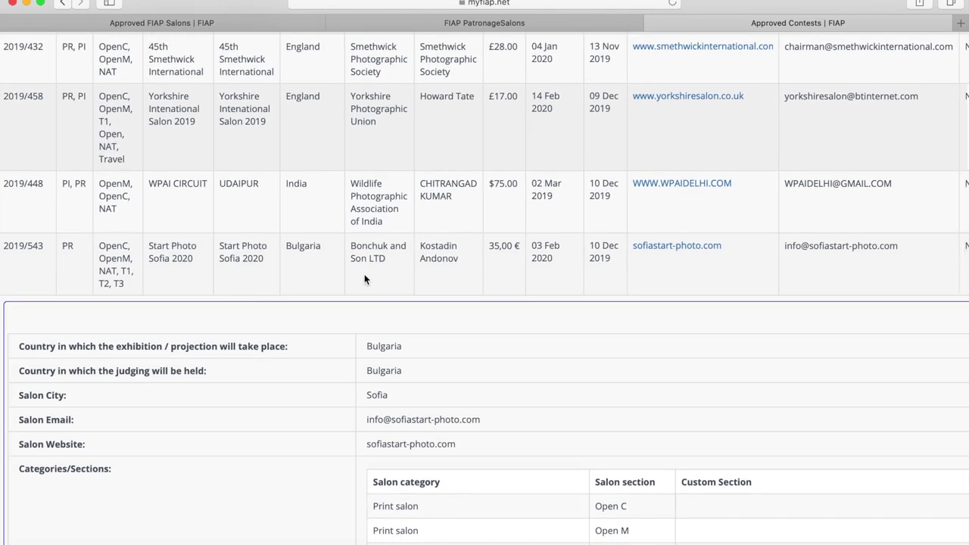
pyautogui.hscroll(2, 674, 306)
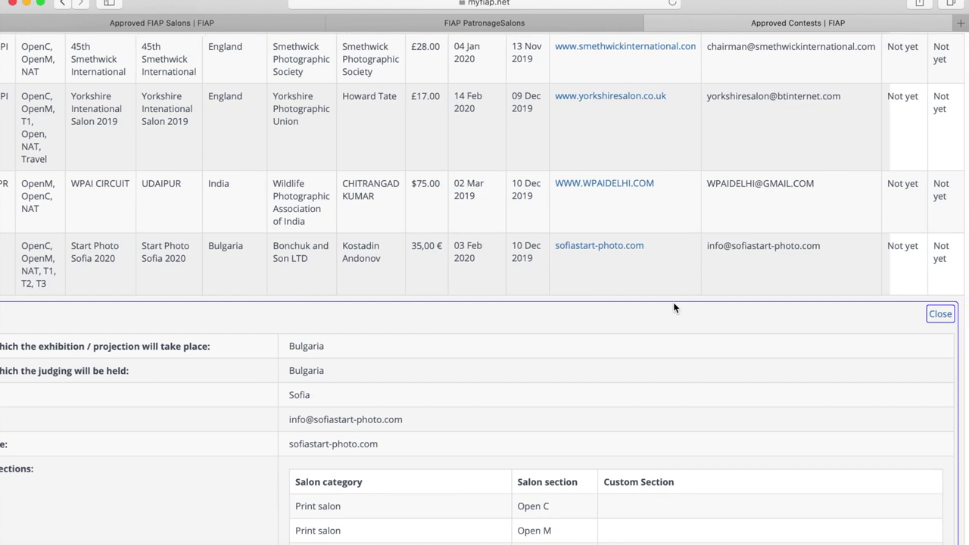
pyautogui.click(945, 314)
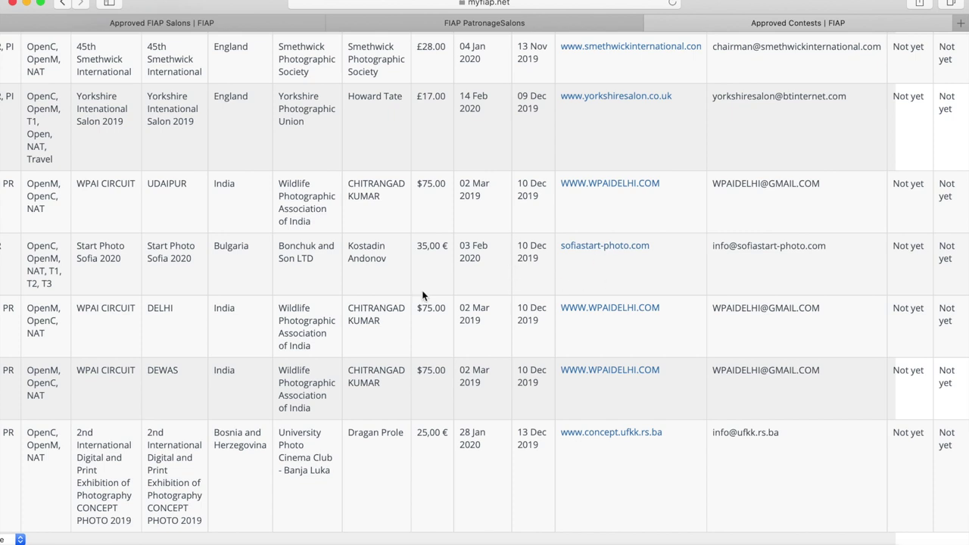
pyautogui.scroll(4, 422, 295)
pyautogui.scroll(4, 422, 295)
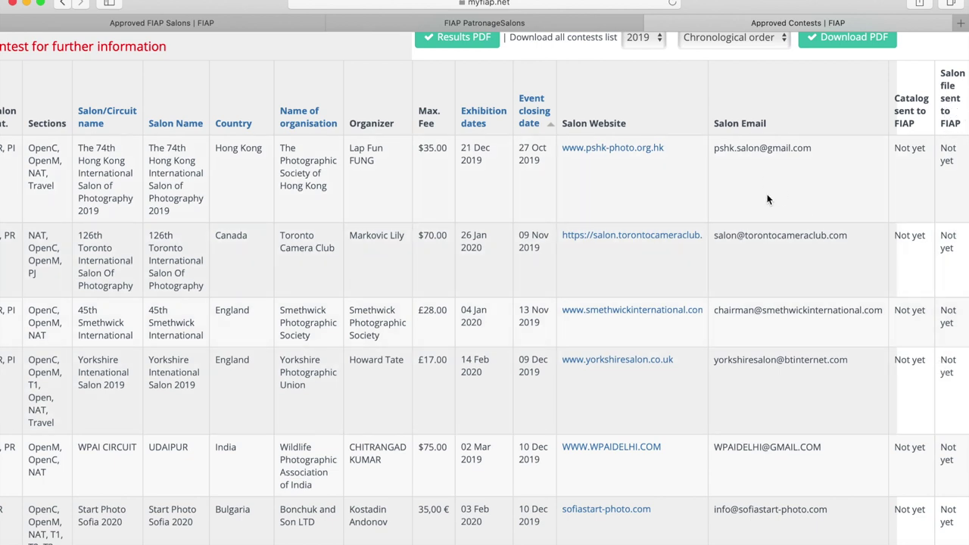
pyautogui.scroll(1, 787, 178)
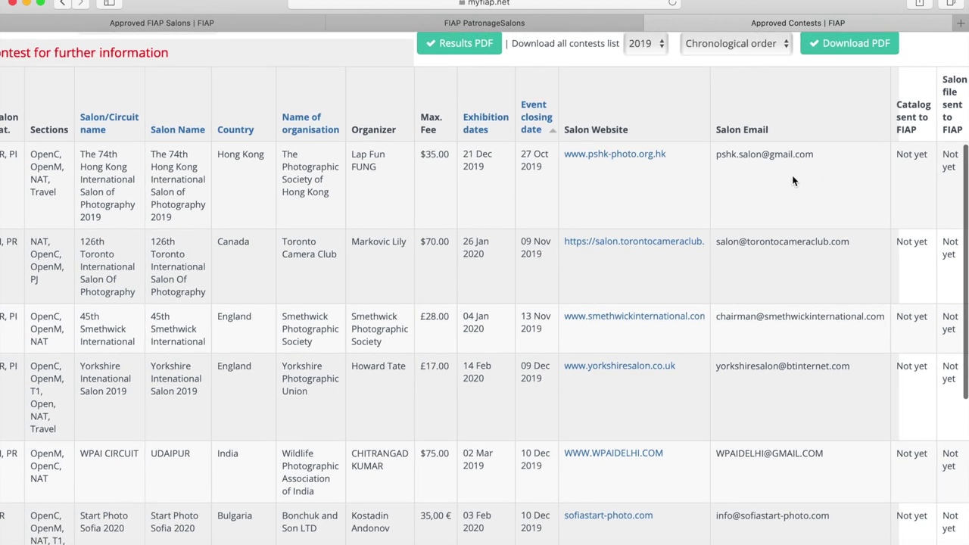